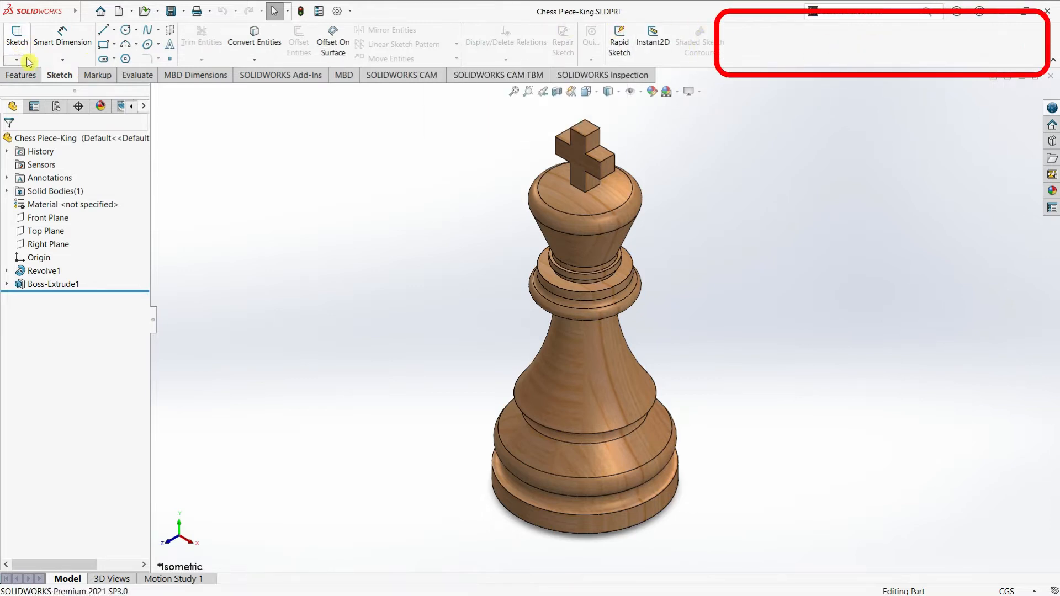
# Display the Features commands and open the Customize settings for shortcut bars.
pyautogui.click(21, 80)
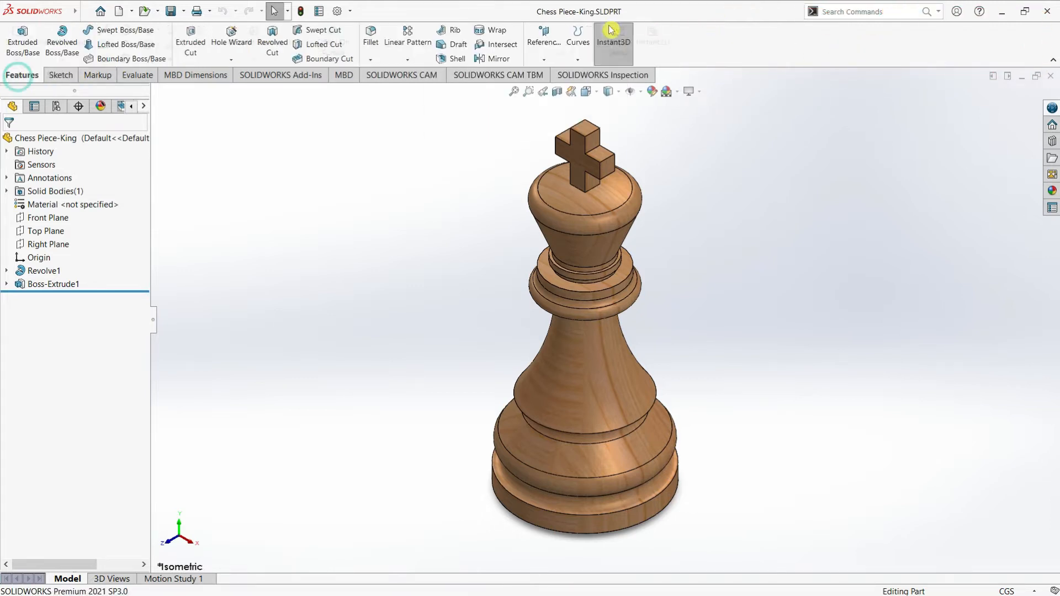
pyautogui.rightClick(782, 51)
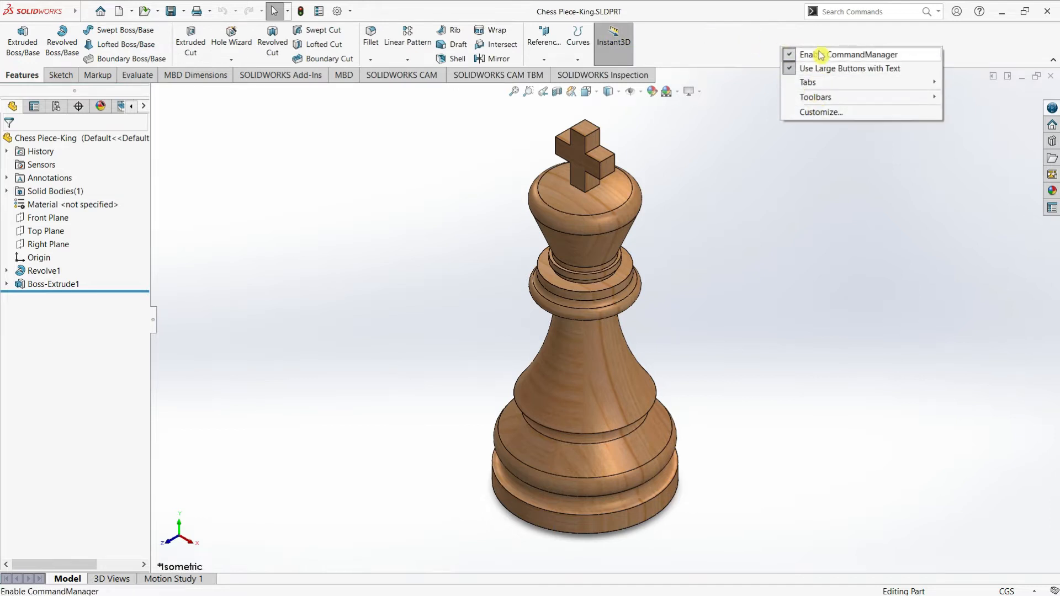
pyautogui.click(834, 114)
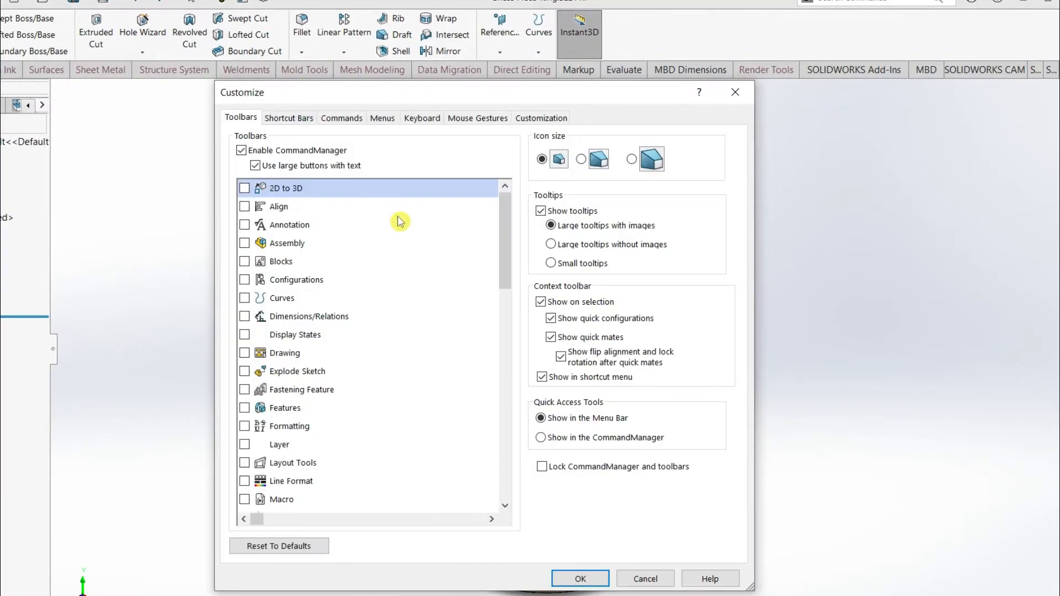
pyautogui.click(292, 119)
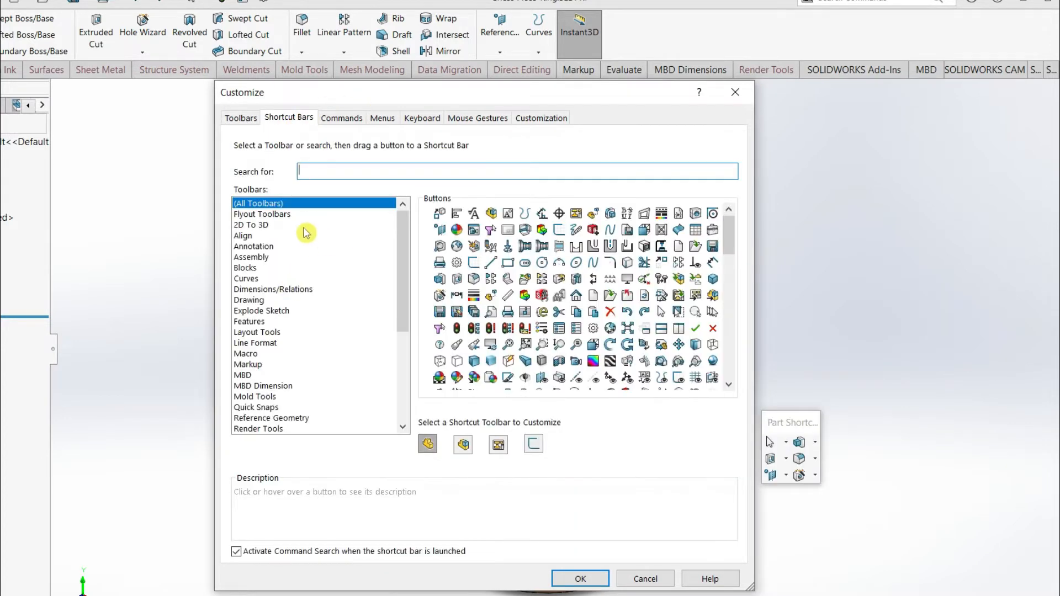
# Browse the command categories, including Render Tools, and select Standard Views.
pyautogui.scroll(-5, 307, 356)
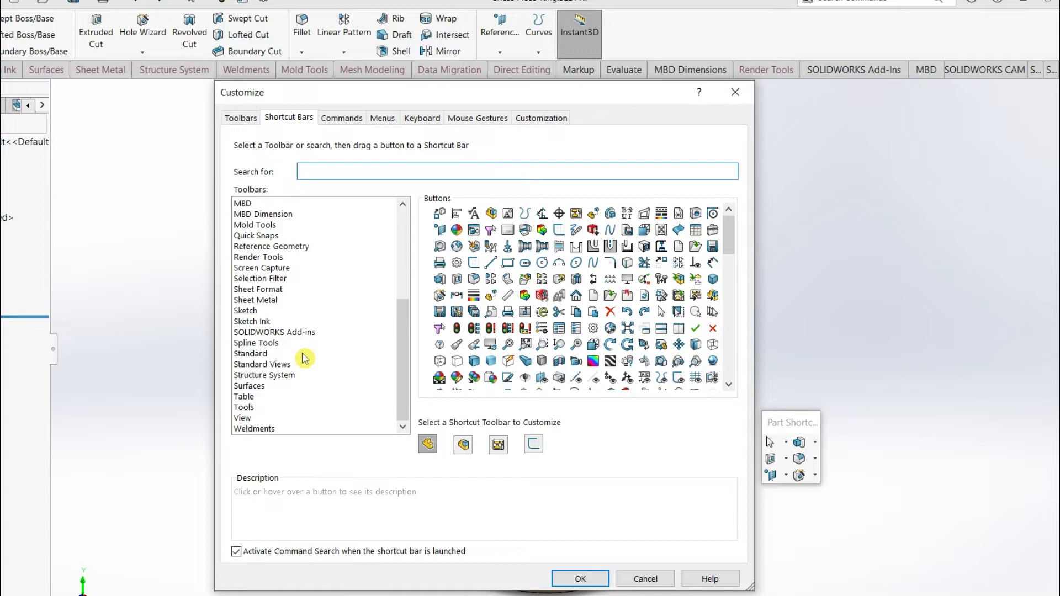
pyautogui.scroll(5, 305, 359)
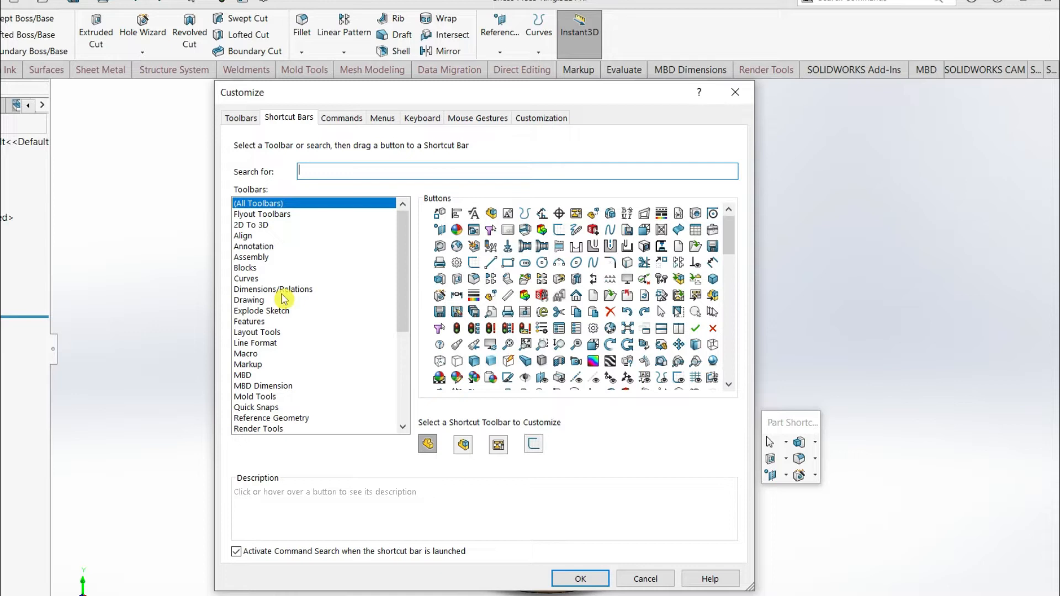
pyautogui.moveTo(406, 295); pyautogui.dragTo(407, 339)
pyautogui.click(256, 343)
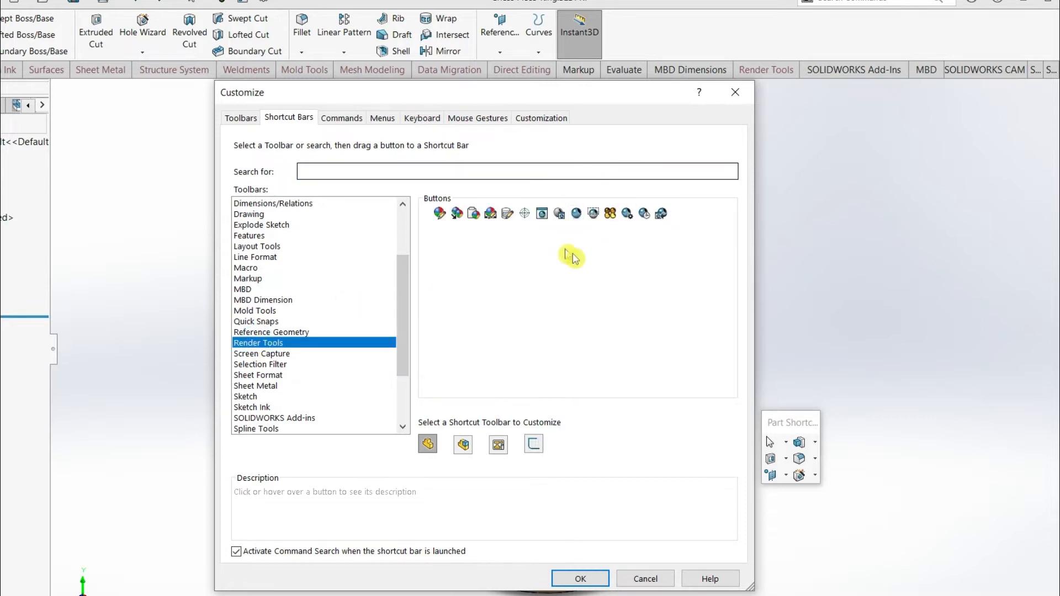
pyautogui.moveTo(406, 326); pyautogui.dragTo(406, 347)
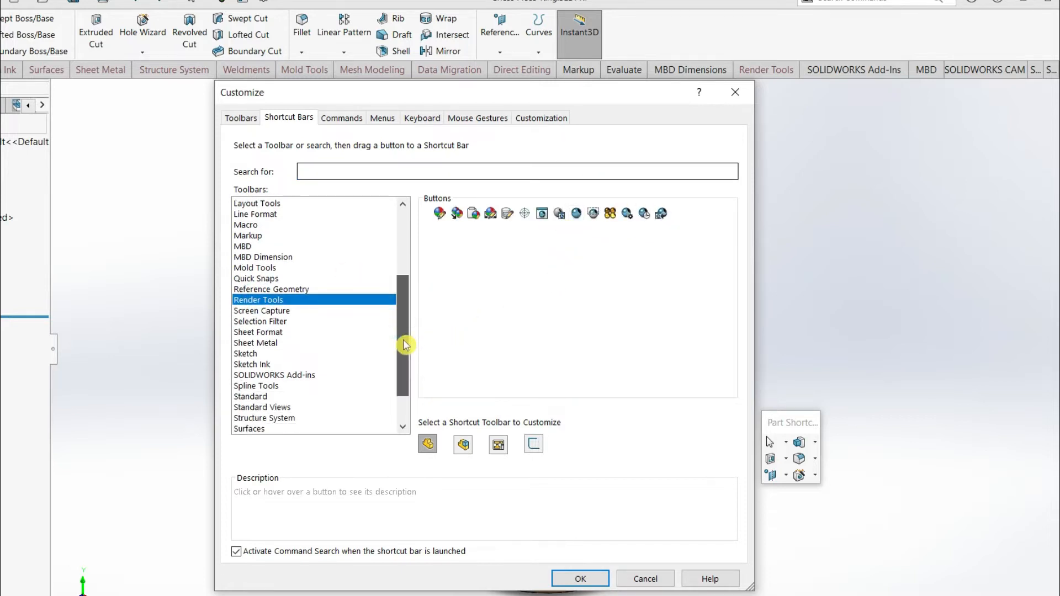
pyautogui.click(287, 407)
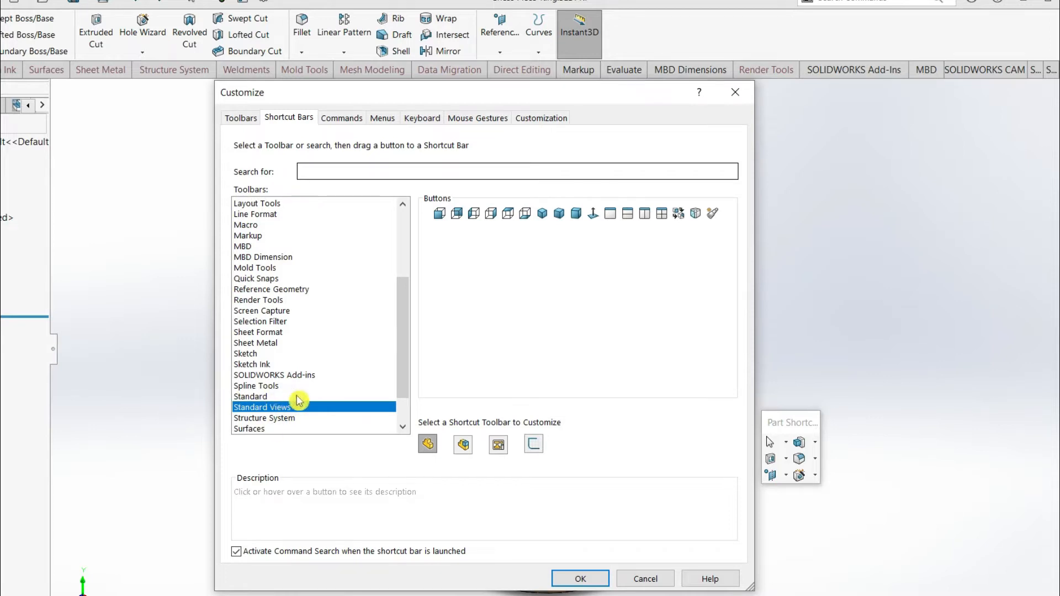
pyautogui.moveTo(409, 378); pyautogui.dragTo(403, 412)
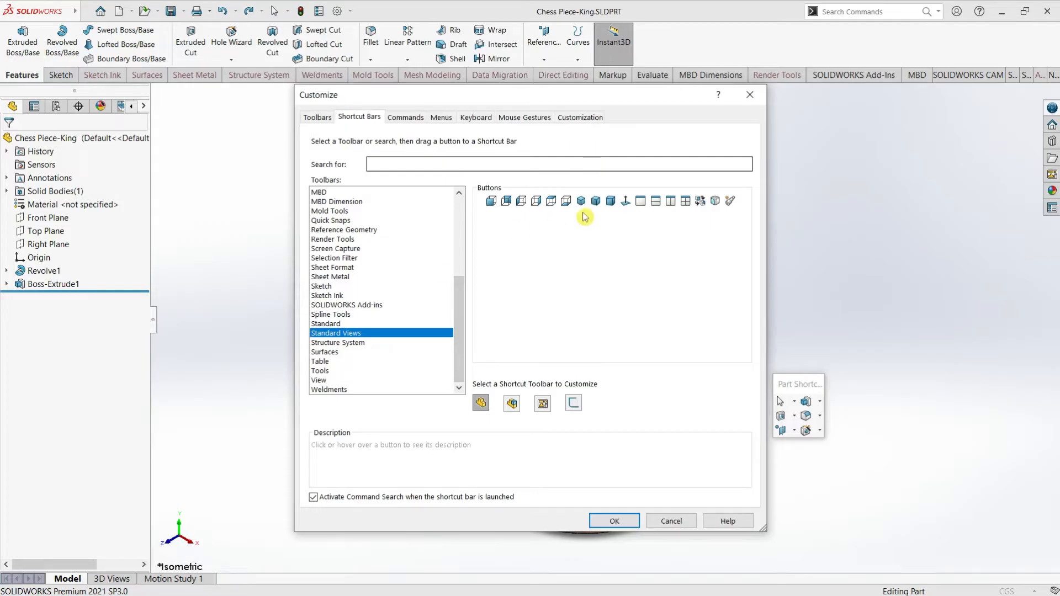
# Add the Isometric, Trimetric, Dimetric, Normal To, Top, Left and Back view commands after Instant3D in the Features ribbon.
pyautogui.moveTo(583, 208); pyautogui.dragTo(656, 41)
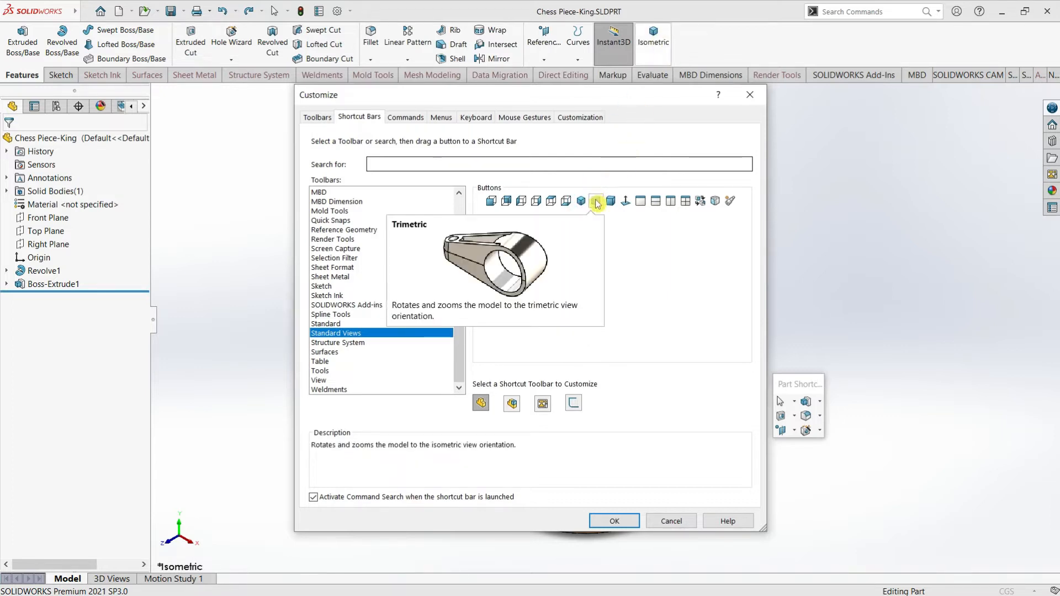
pyautogui.moveTo(597, 205); pyautogui.dragTo(697, 42)
pyautogui.moveTo(611, 207); pyautogui.dragTo(724, 43)
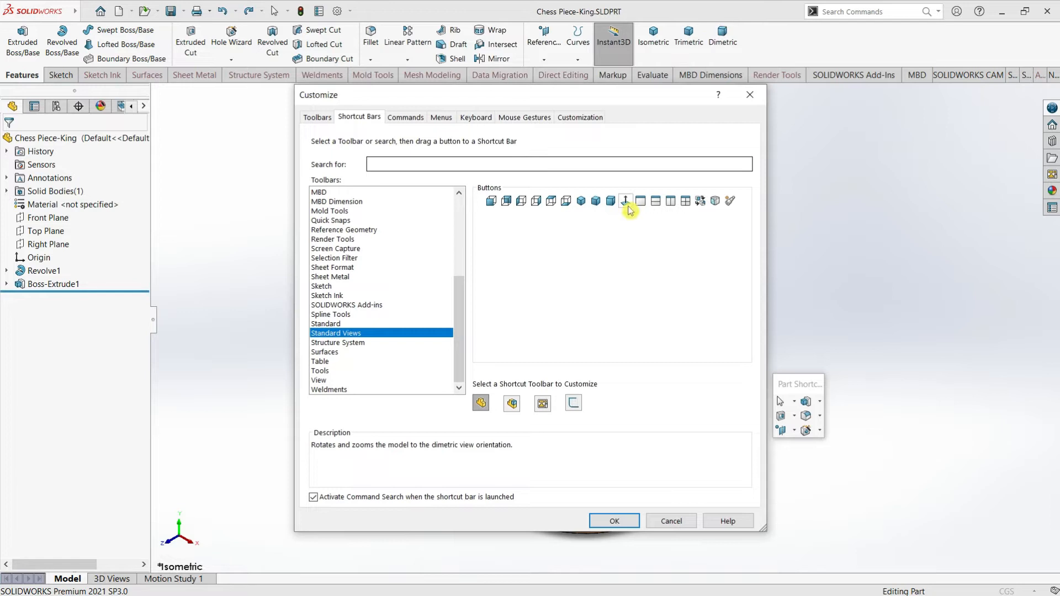
pyautogui.moveTo(628, 206); pyautogui.dragTo(747, 50)
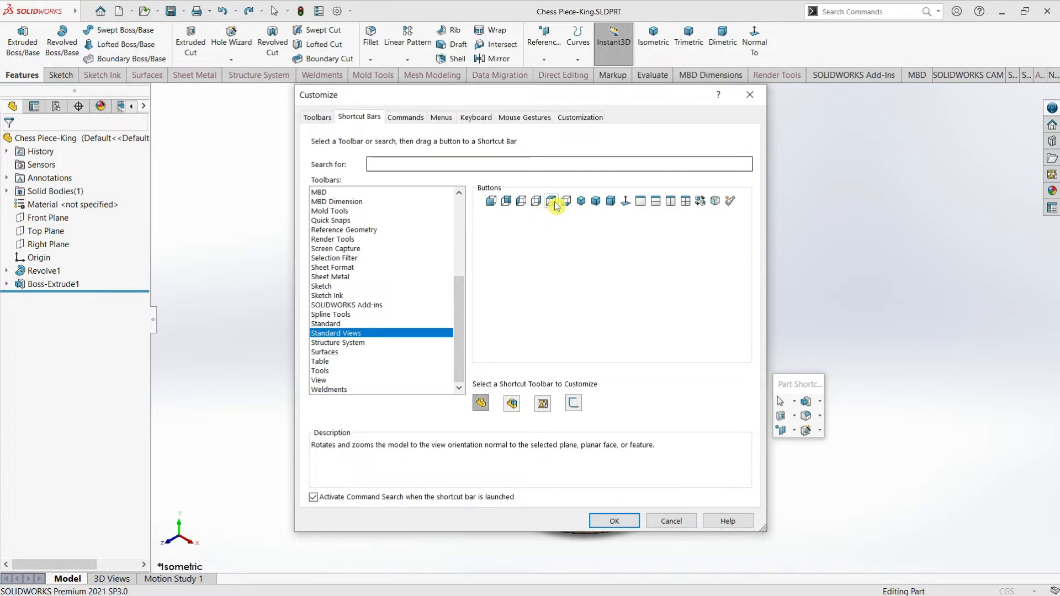
pyautogui.moveTo(552, 206); pyautogui.dragTo(776, 44)
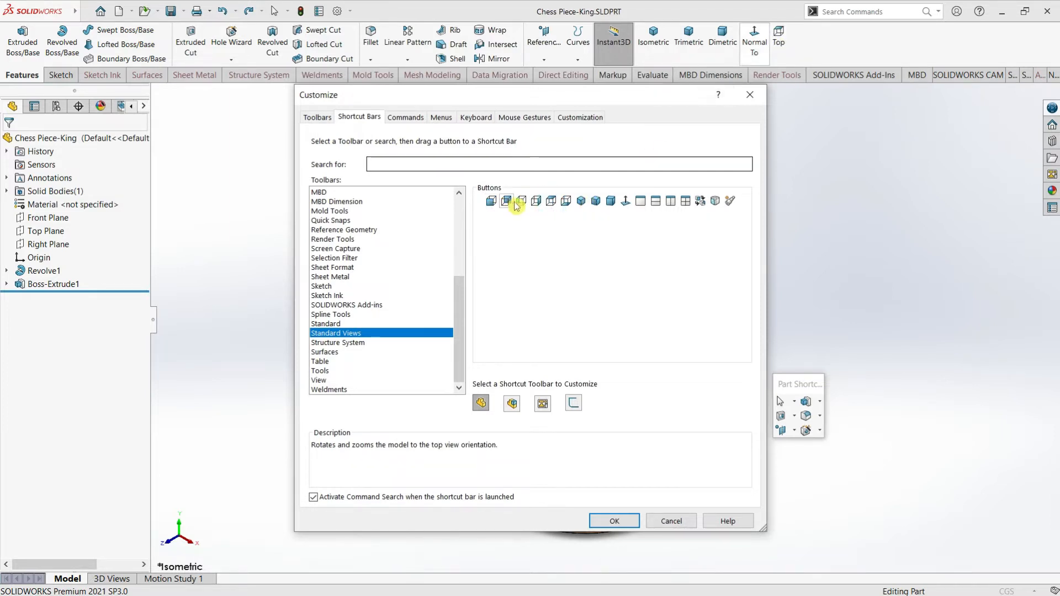
pyautogui.moveTo(523, 207); pyautogui.dragTo(825, 60)
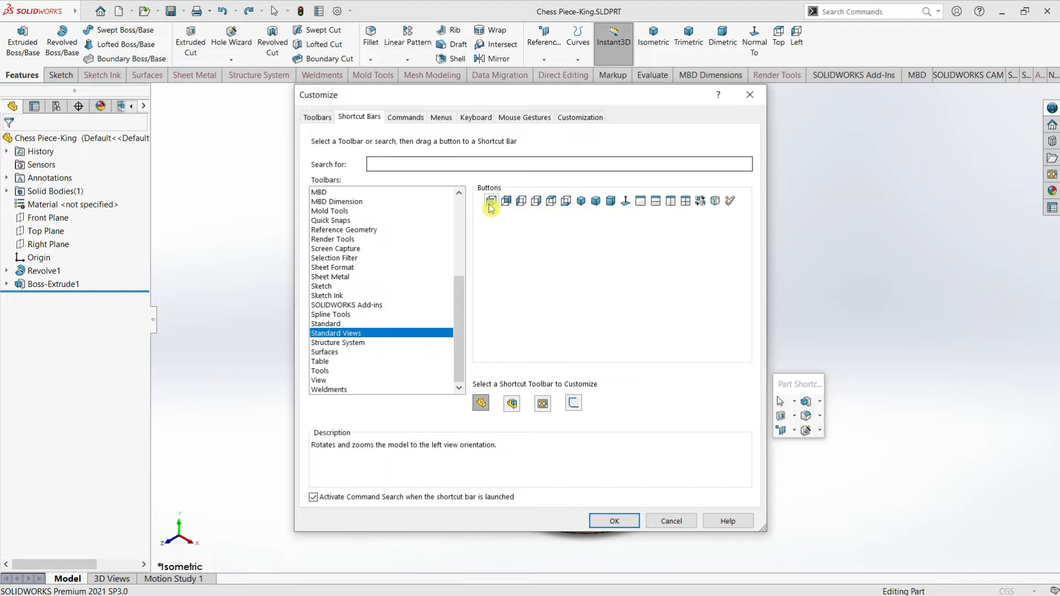
pyautogui.moveTo(507, 202); pyautogui.dragTo(825, 37)
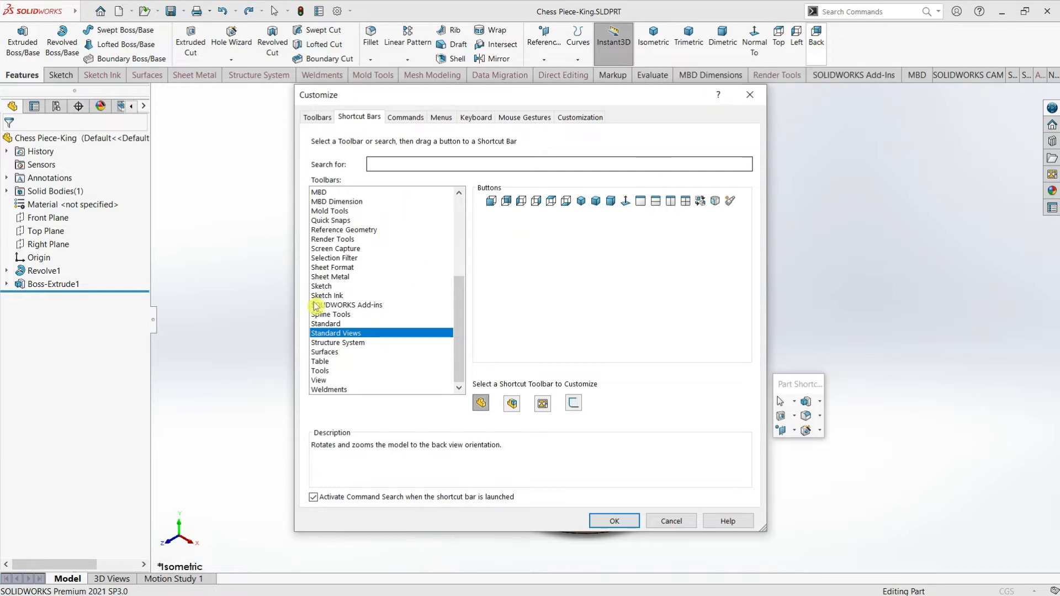
# Add Hide / Show Primary Planes from the View category to the Features ribbon, between Instant3D and Isometric.
pyautogui.moveTo(457, 335)
pyautogui.mouseDown()
pyautogui.moveTo(460, 232)
pyautogui.moveTo(461, 345)
pyautogui.mouseUp()
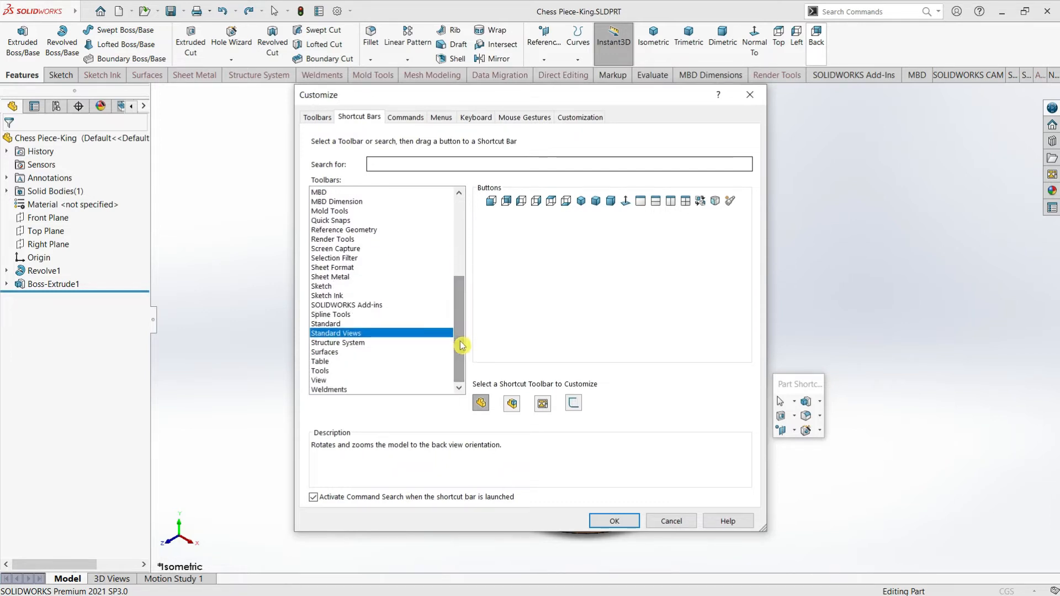
pyautogui.click(329, 380)
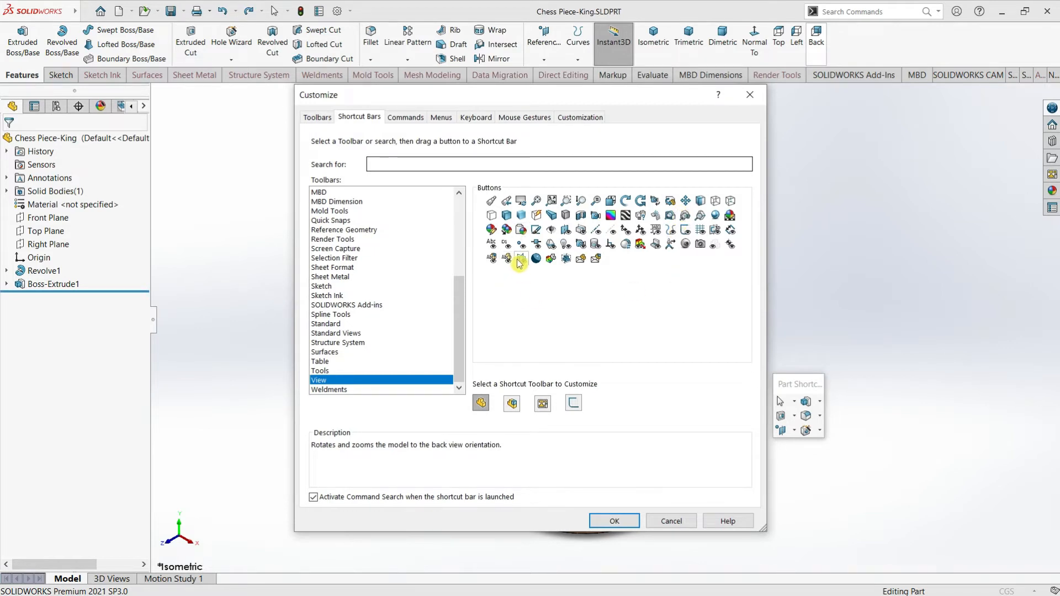
pyautogui.moveTo(522, 263); pyautogui.dragTo(853, 33)
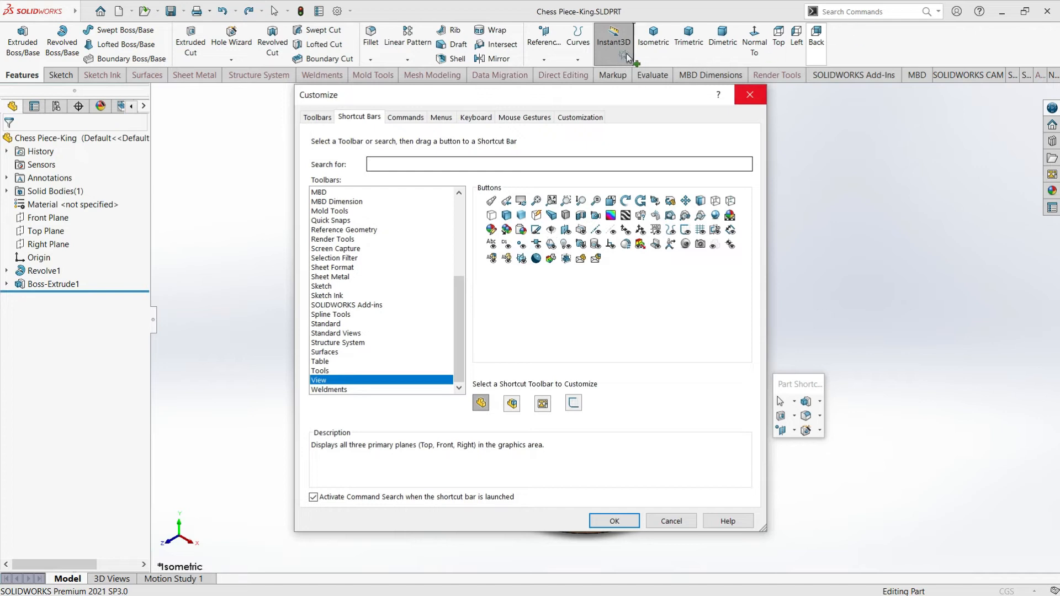
pyautogui.moveTo(629, 58); pyautogui.dragTo(630, 58)
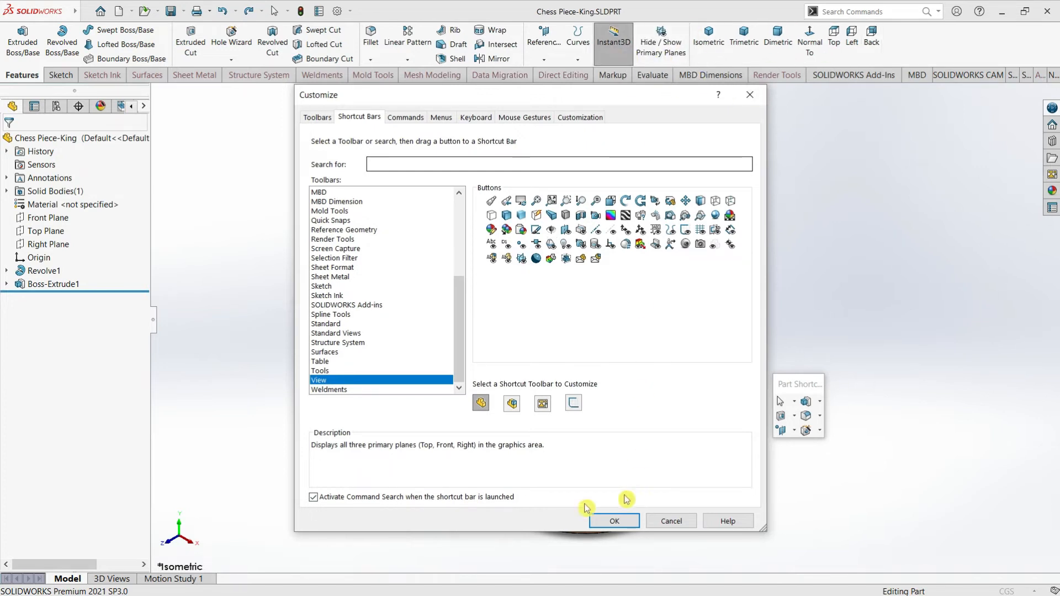
# Switch to the Sketch ribbon and add Hide / Show Primary Planes and Hidden Lines Visible after Shaded Sketch Contours.
pyautogui.click(60, 74)
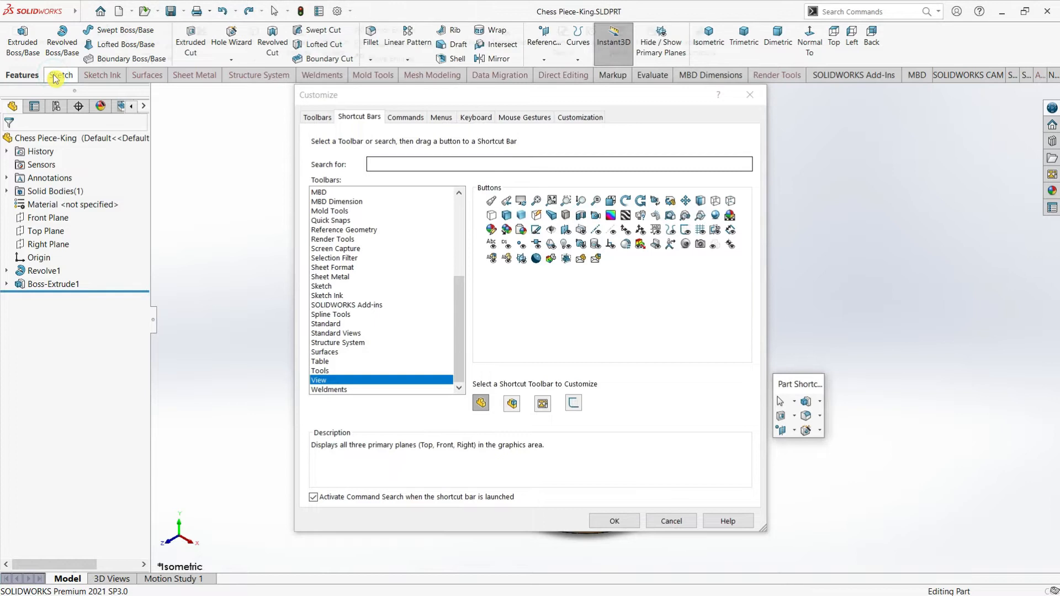
pyautogui.click(21, 74)
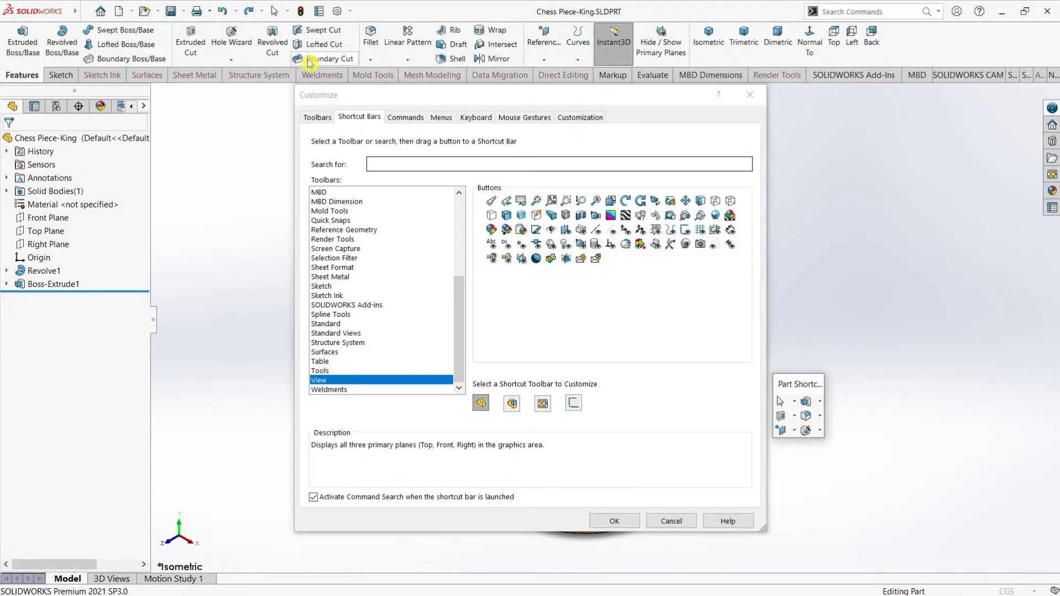
pyautogui.click(60, 75)
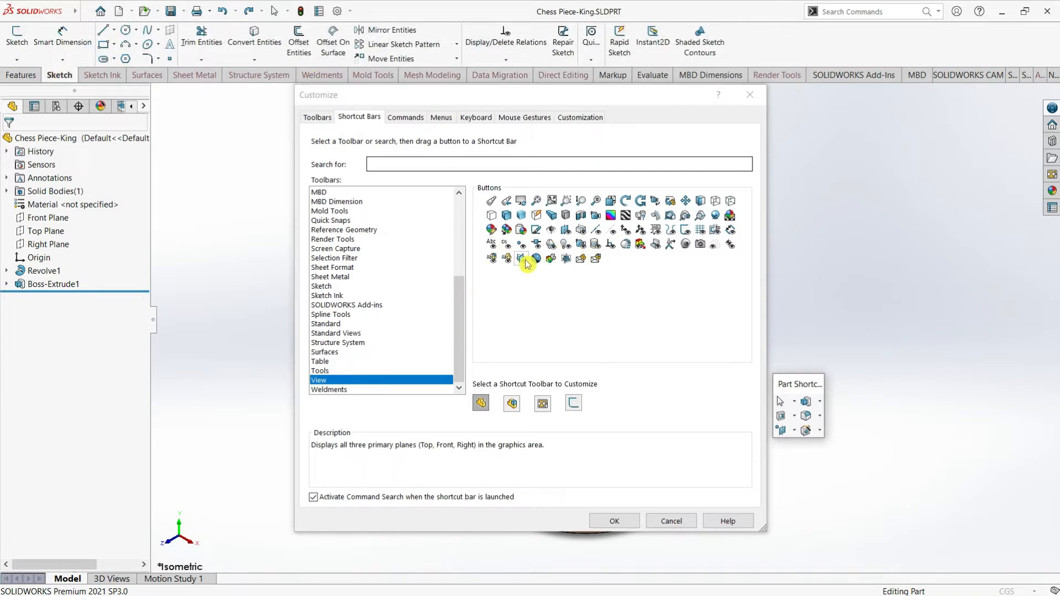
pyautogui.moveTo(524, 260); pyautogui.dragTo(644, 104)
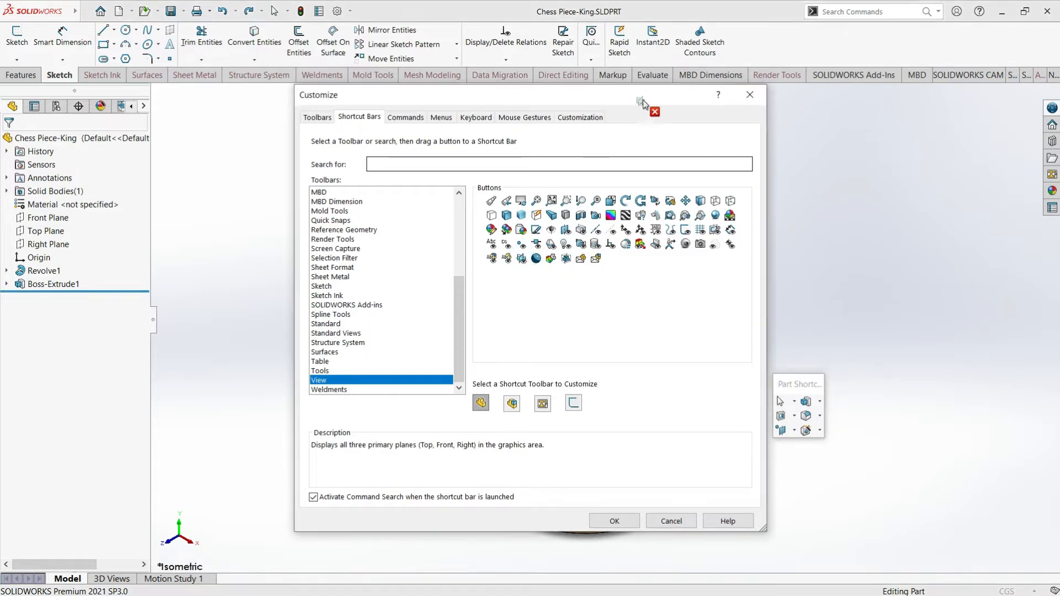
pyautogui.moveTo(740, 31); pyautogui.dragTo(741, 32)
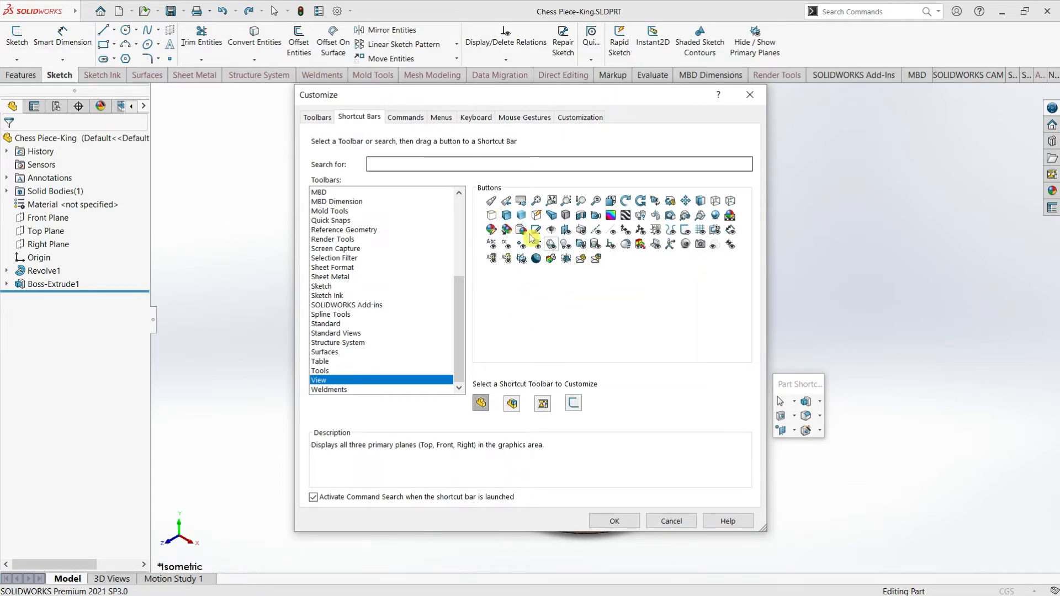
pyautogui.moveTo(730, 201)
pyautogui.mouseDown()
pyautogui.moveTo(800, 97)
pyautogui.moveTo(805, 41)
pyautogui.mouseUp()
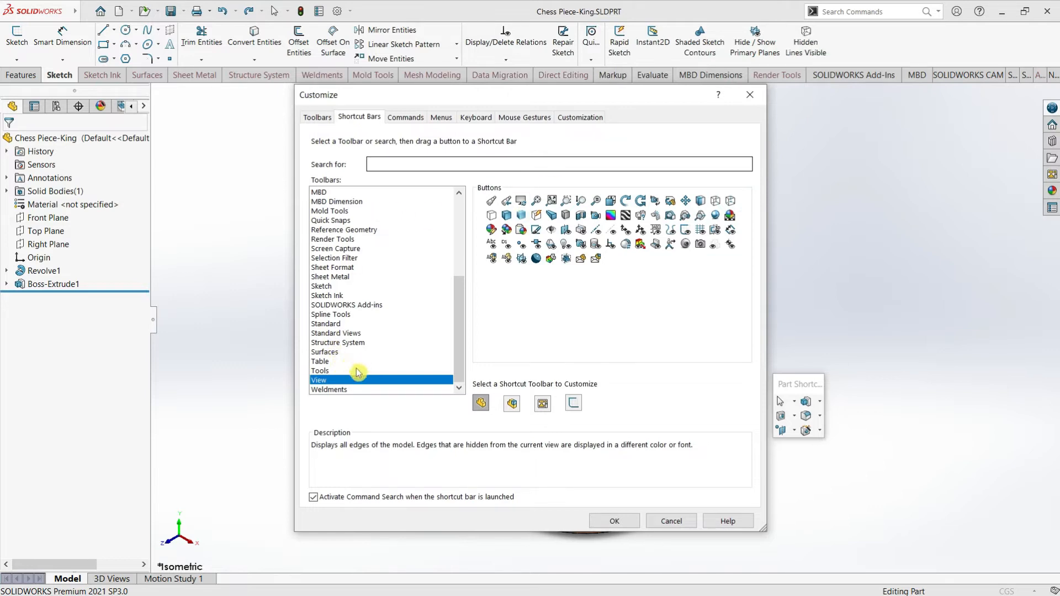
# Add the Isometric, Trimetric, Dimetric and Normal To commands from Standard Views to the end of the Sketch ribbon.
pyautogui.click(342, 333)
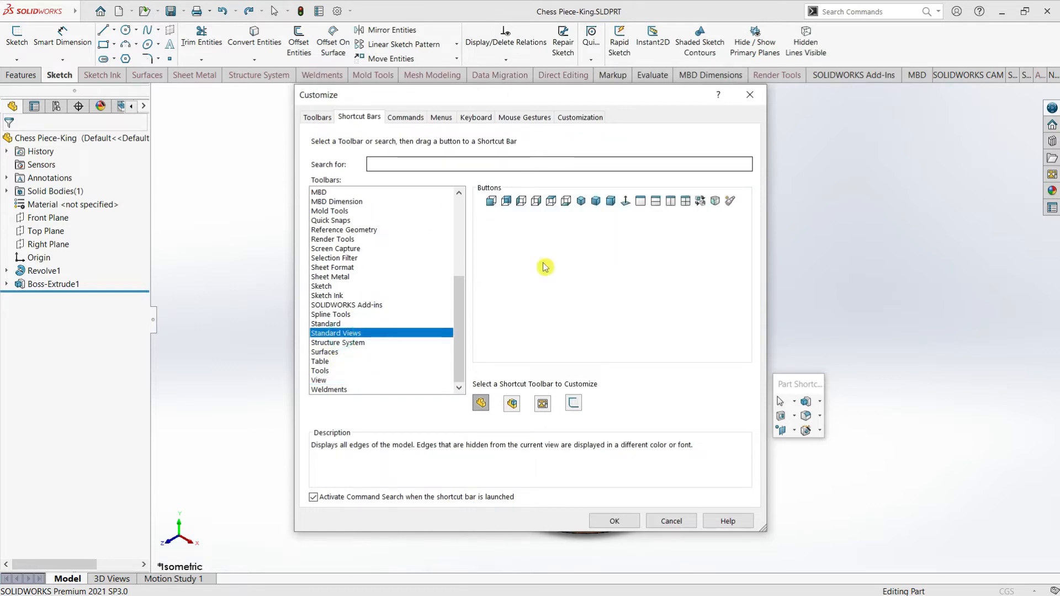
pyautogui.moveTo(580, 203)
pyautogui.mouseDown()
pyautogui.moveTo(641, 199)
pyautogui.moveTo(823, 39)
pyautogui.moveTo(845, 41)
pyautogui.mouseUp()
pyautogui.moveTo(599, 202); pyautogui.dragTo(882, 42)
pyautogui.moveTo(611, 206); pyautogui.dragTo(913, 42)
pyautogui.moveTo(626, 206); pyautogui.dragTo(949, 41)
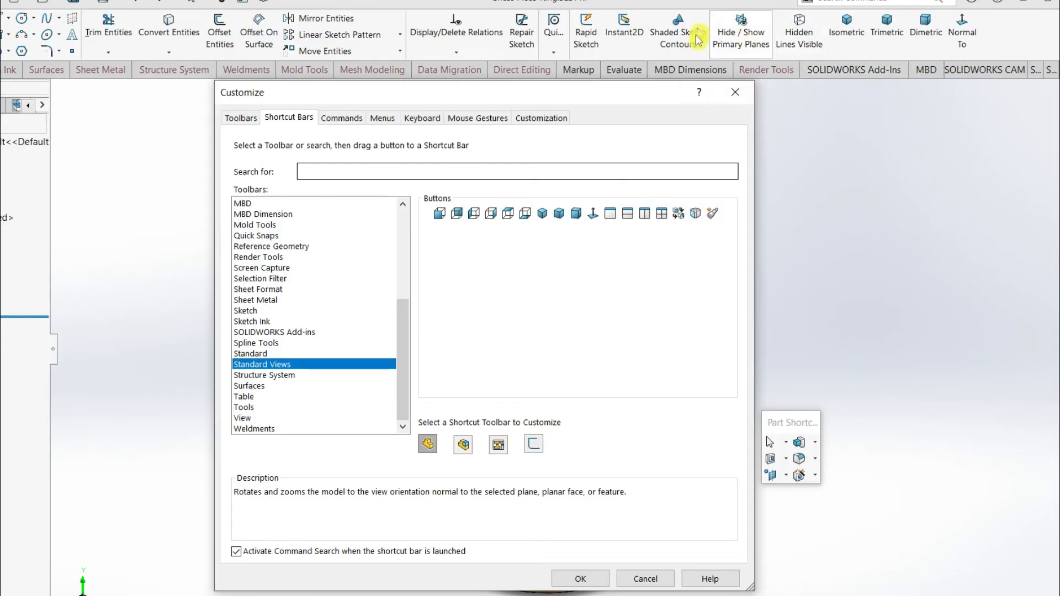
# Remove Hide / Show Primary Planes, Isometric, Normal To and Dimetric from the Sketch ribbon.
pyautogui.moveTo(744, 30); pyautogui.dragTo(556, 266)
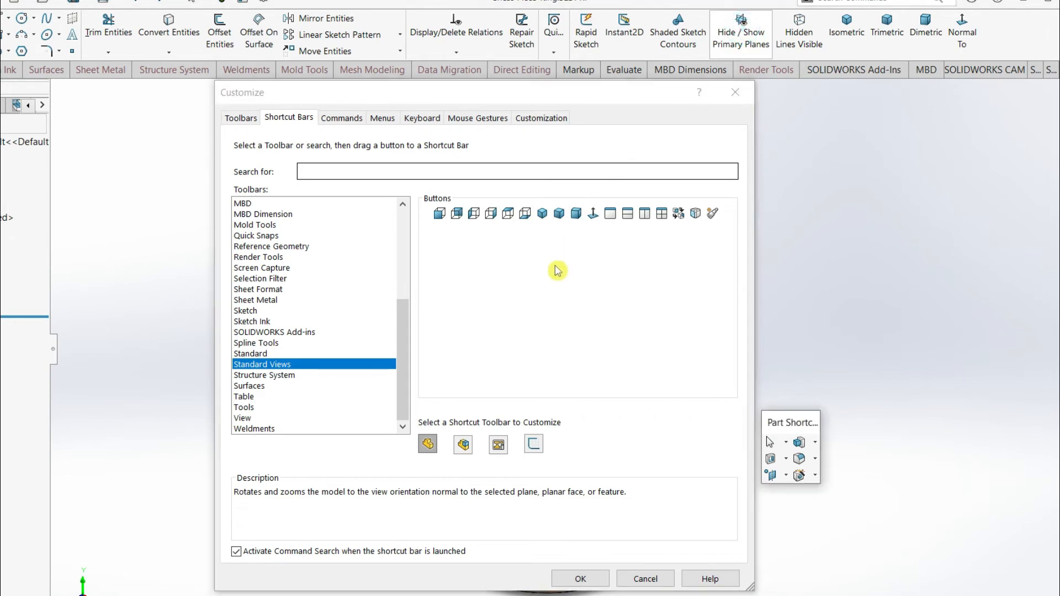
pyautogui.moveTo(729, 37); pyautogui.dragTo(539, 220)
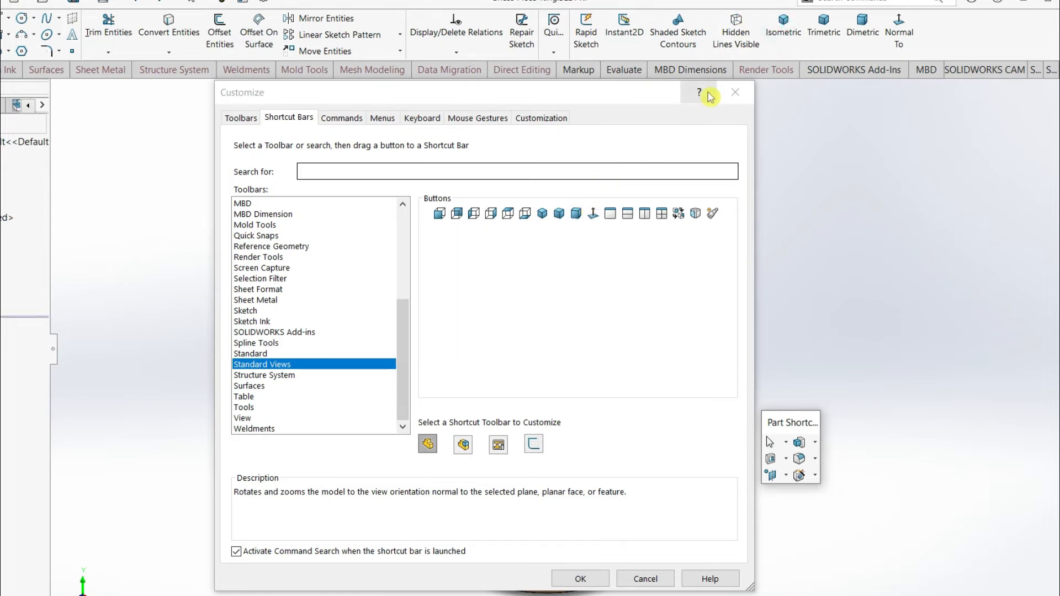
pyautogui.moveTo(785, 23); pyautogui.dragTo(594, 220)
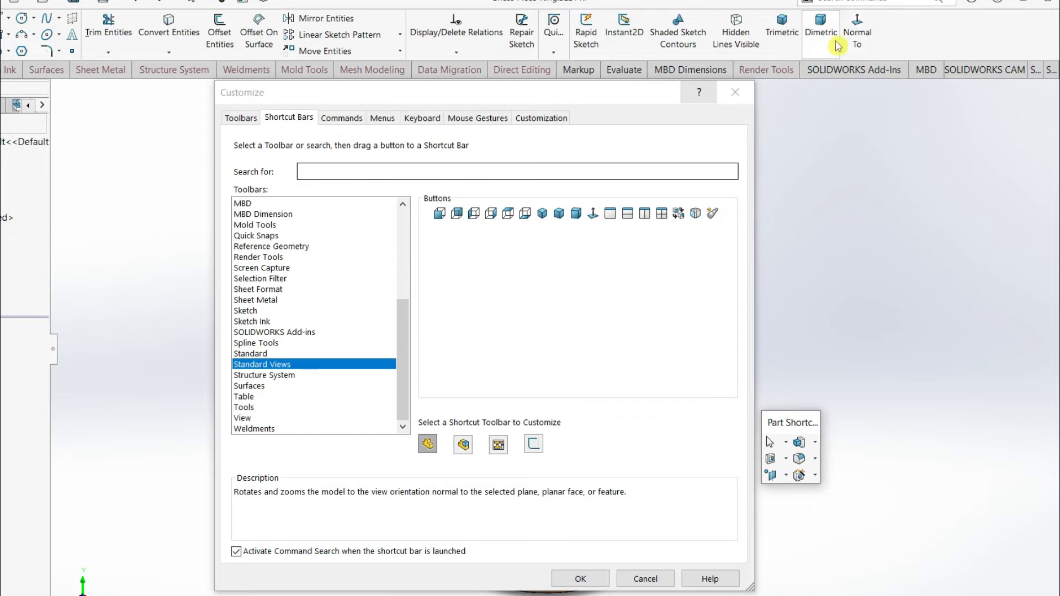
pyautogui.moveTo(859, 26); pyautogui.dragTo(614, 221)
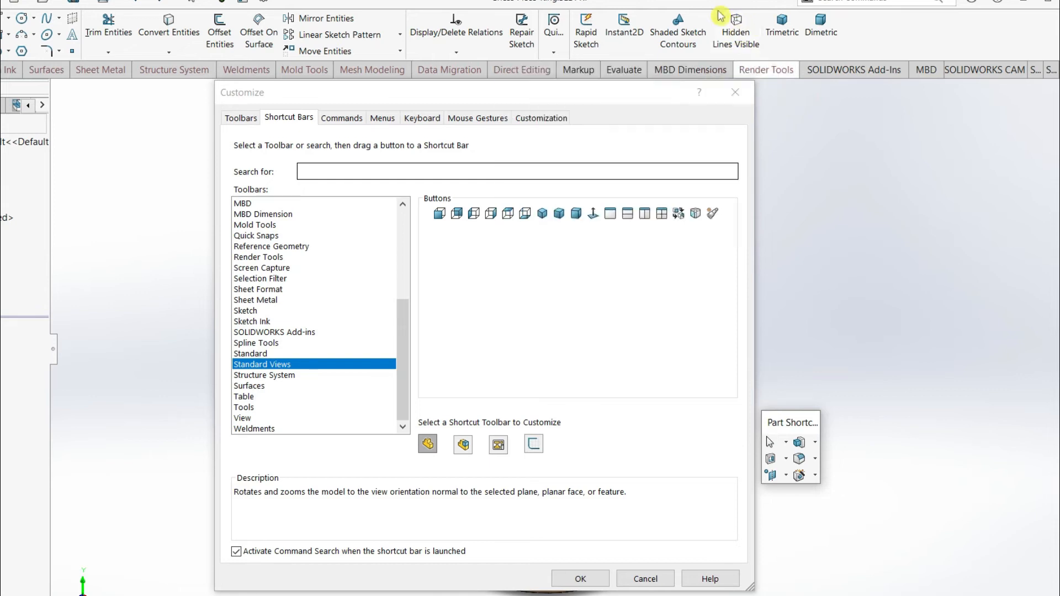
pyautogui.moveTo(785, 20); pyautogui.dragTo(595, 213)
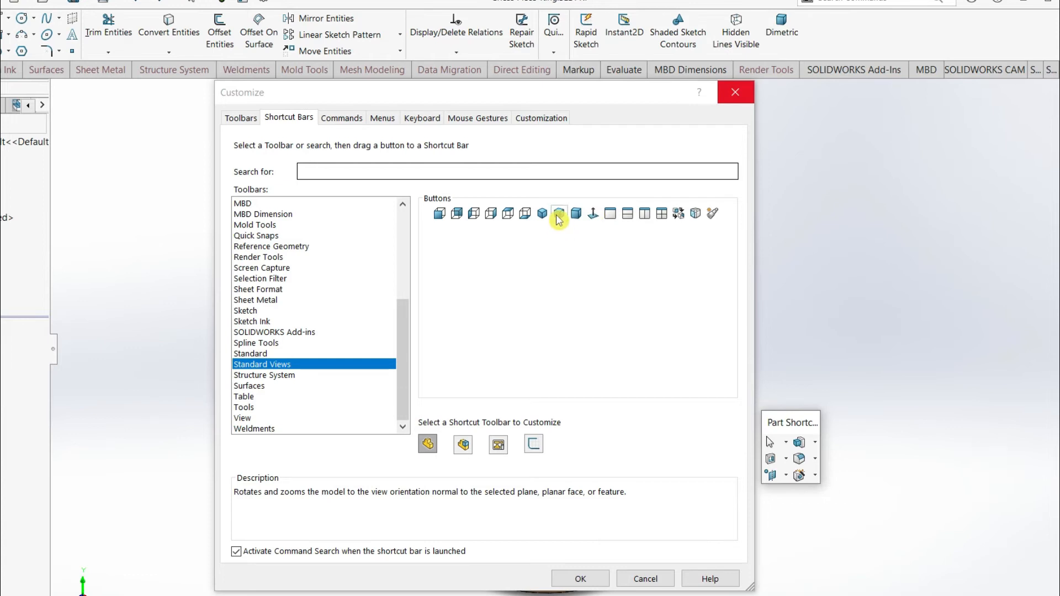
# Add Isometric and Dimetric back to the Sketch ribbon between Hidden Lines Visible and Trimetric, and apply the customization.
pyautogui.moveTo(559, 220); pyautogui.dragTo(806, 43)
pyautogui.moveTo(542, 213); pyautogui.dragTo(772, 36)
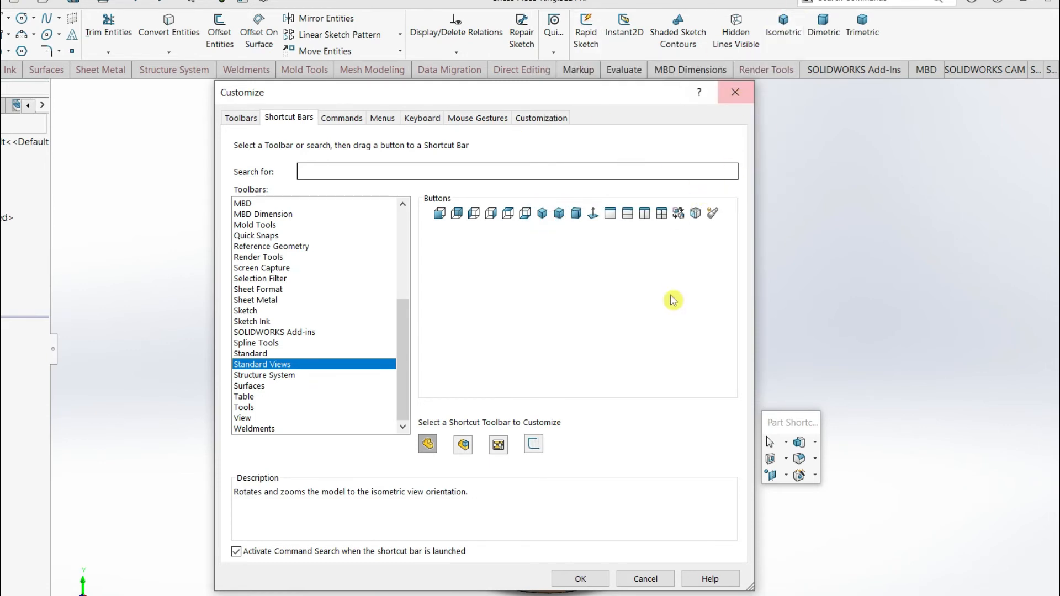
pyautogui.click(582, 577)
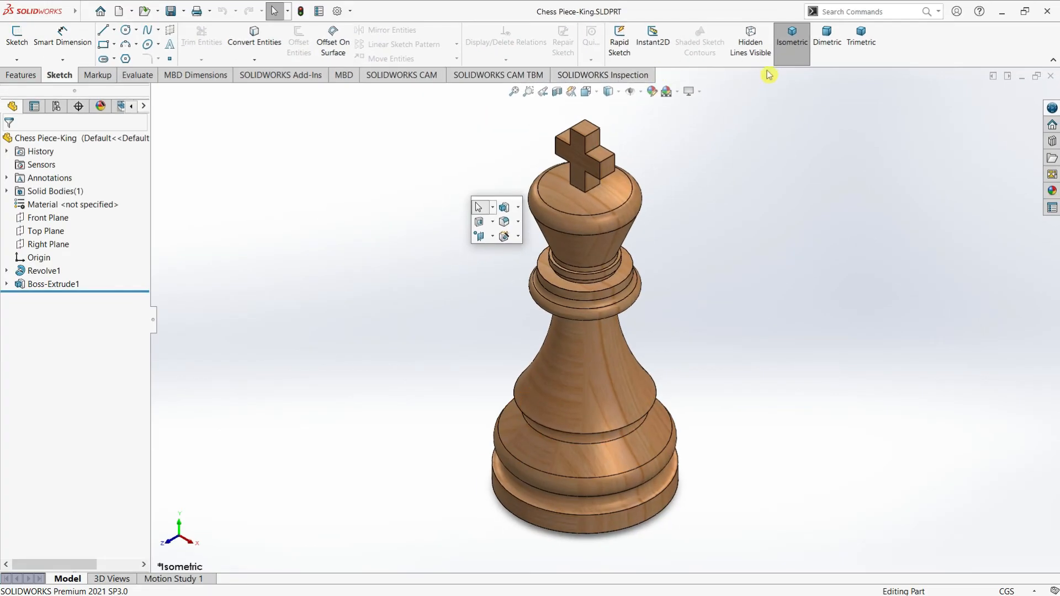
# Try Hidden Lines Visible on the chess king in the isometric view, and restore the shaded display with edges.
pyautogui.click(765, 37)
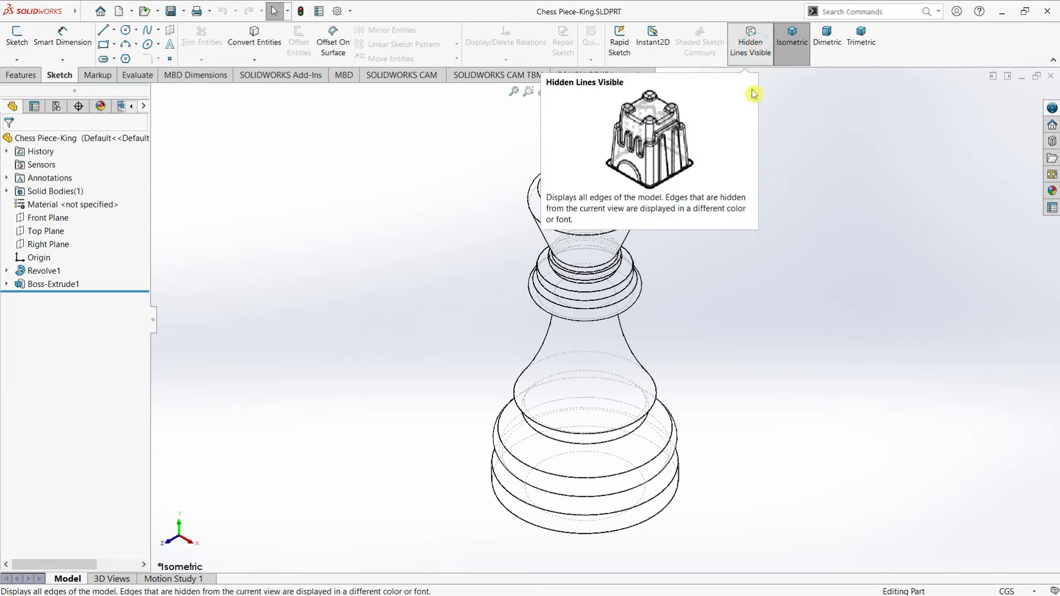
pyautogui.click(793, 46)
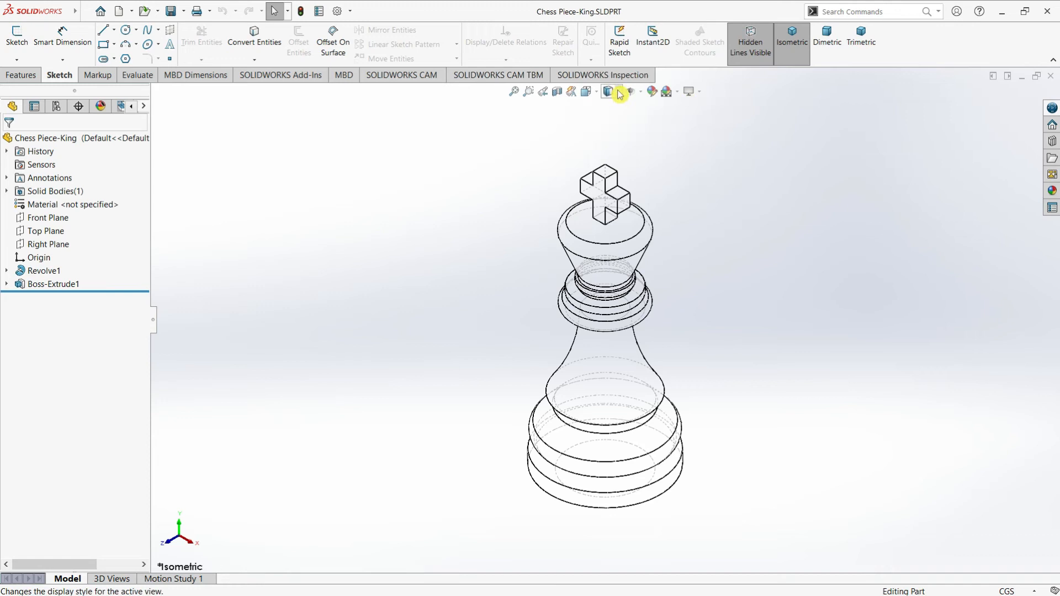
pyautogui.click(620, 95)
pyautogui.click(610, 109)
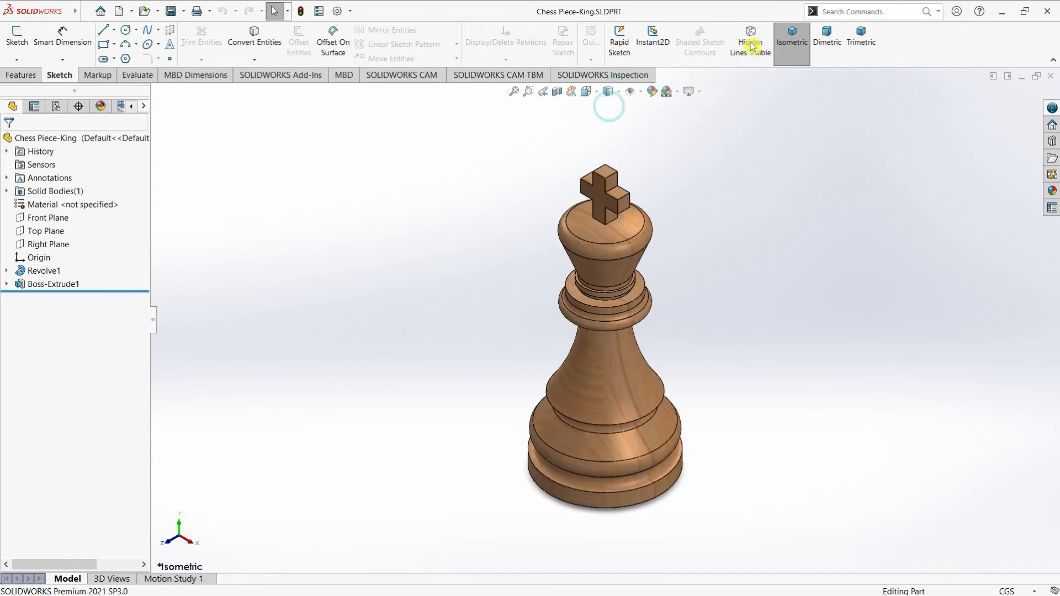
# Try the Sketch ribbon's added view commands by orienting the king to Dimetric, Trimetric, Isometric and back to Dimetric.
pyautogui.click(830, 44)
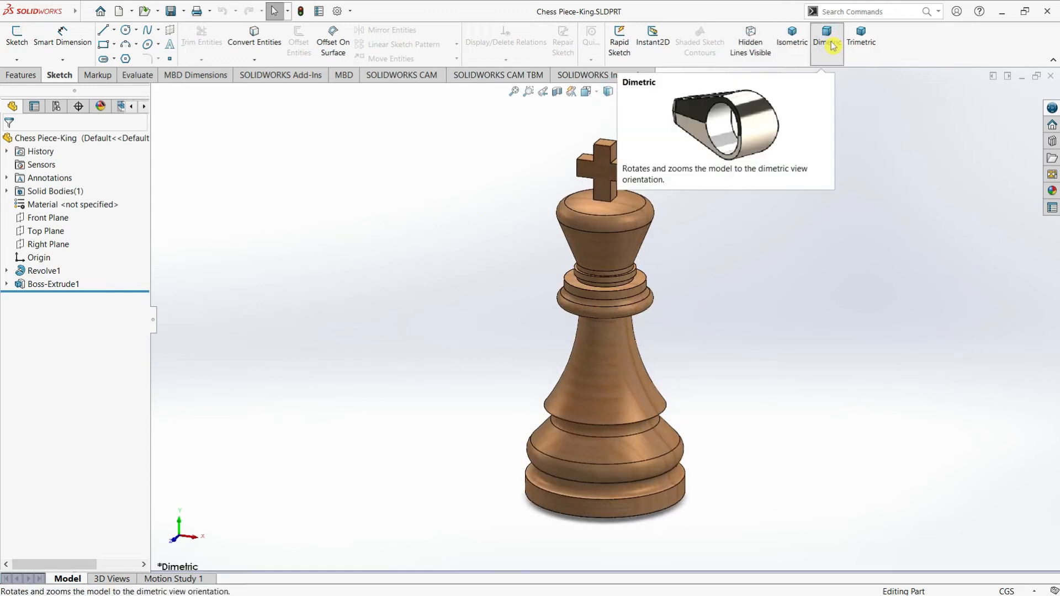
pyautogui.click(863, 40)
pyautogui.click(794, 45)
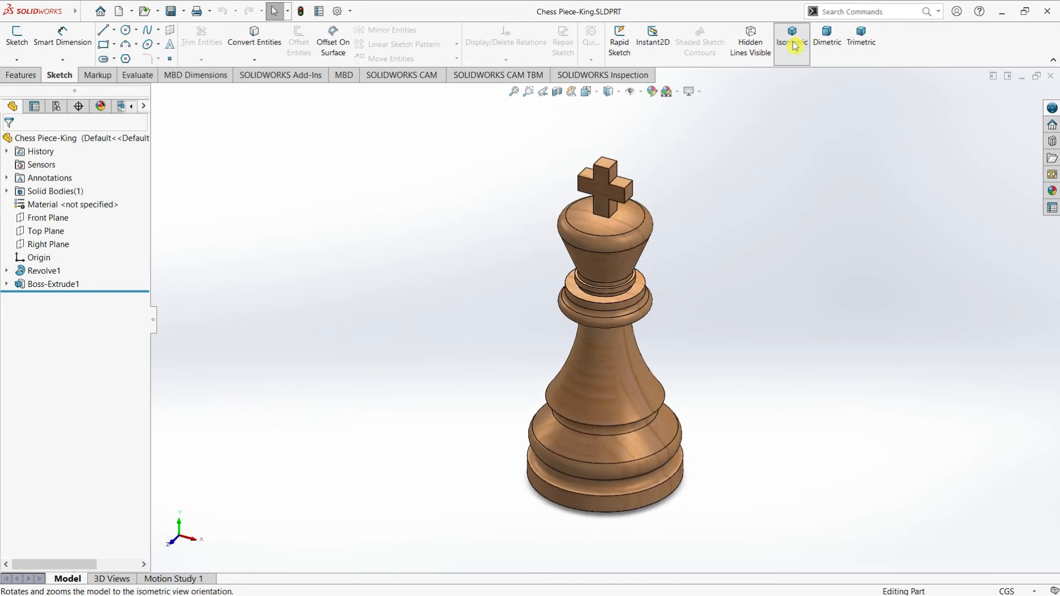
pyautogui.click(834, 44)
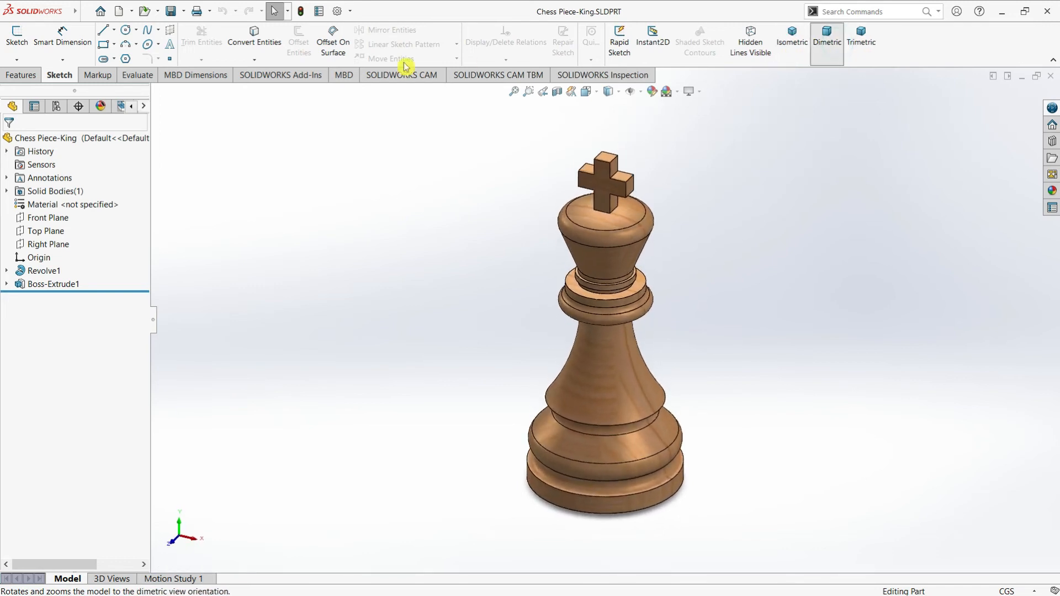
# Switch to the Features ribbon and orient the king to its Isometric and Trimetric views.
pyautogui.click(20, 74)
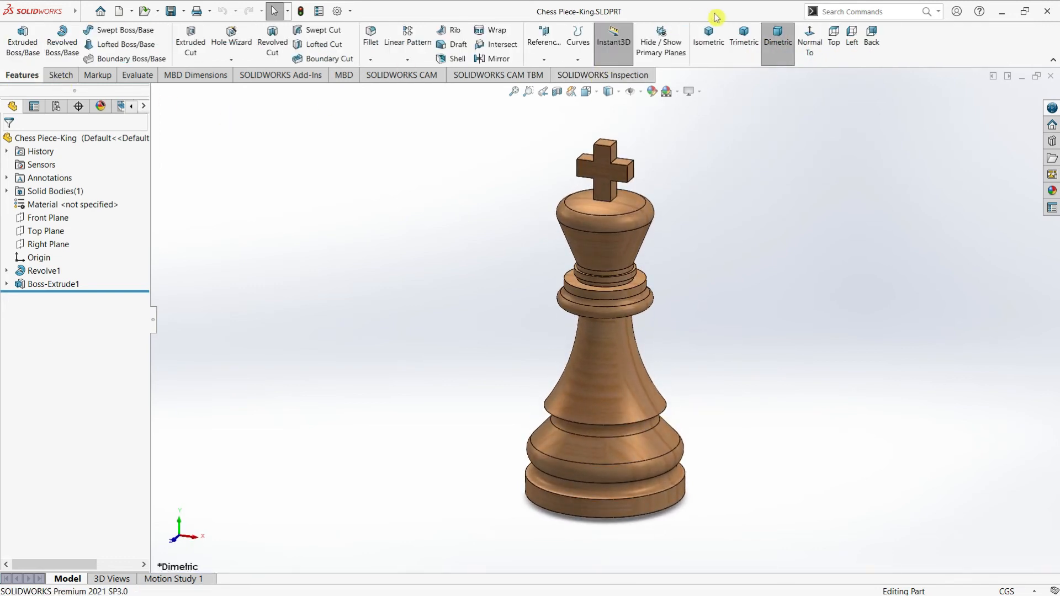
pyautogui.click(708, 35)
pyautogui.click(734, 53)
# Try Hide / Show Primary Planes by displaying the Front, Top and Right planes, and hide them again.
pyautogui.click(677, 44)
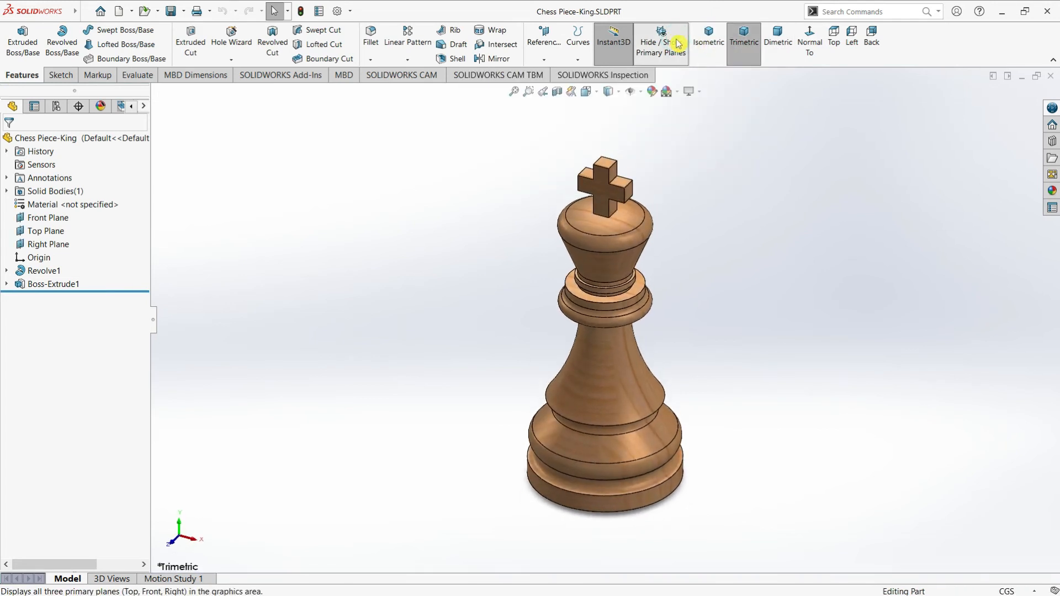
pyautogui.click(678, 45)
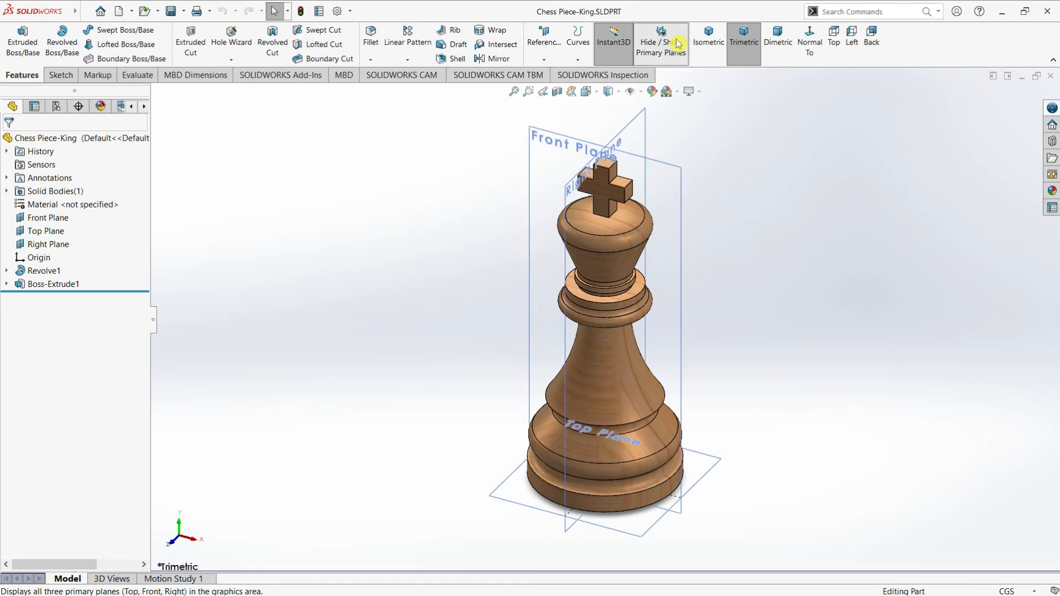
pyautogui.click(677, 44)
# View the king with Normal To, Top, Left and Back from the Features ribbon, and return to Isometric.
pyautogui.click(810, 44)
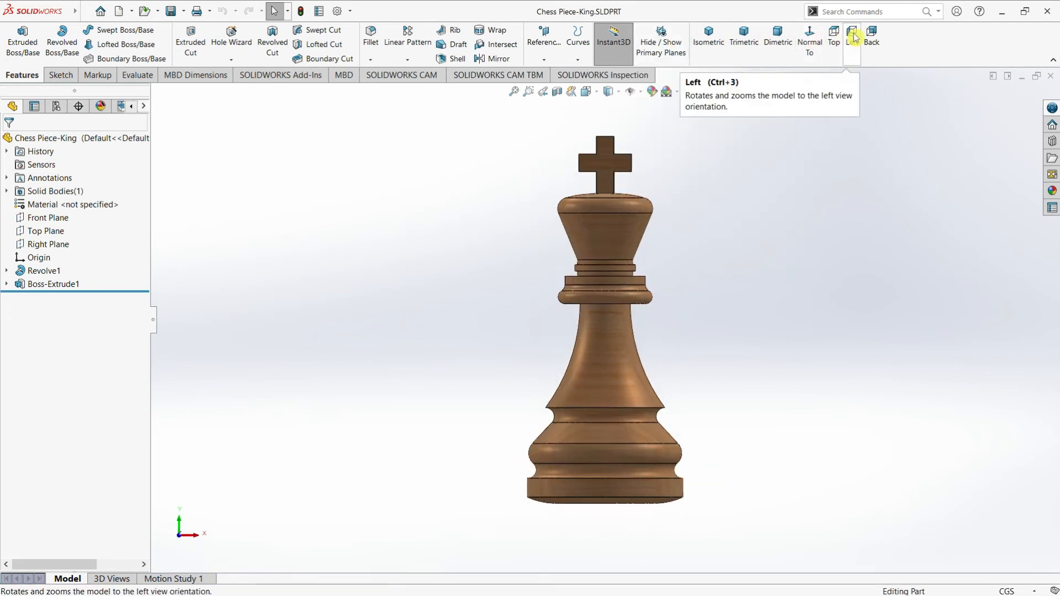
pyautogui.click(837, 43)
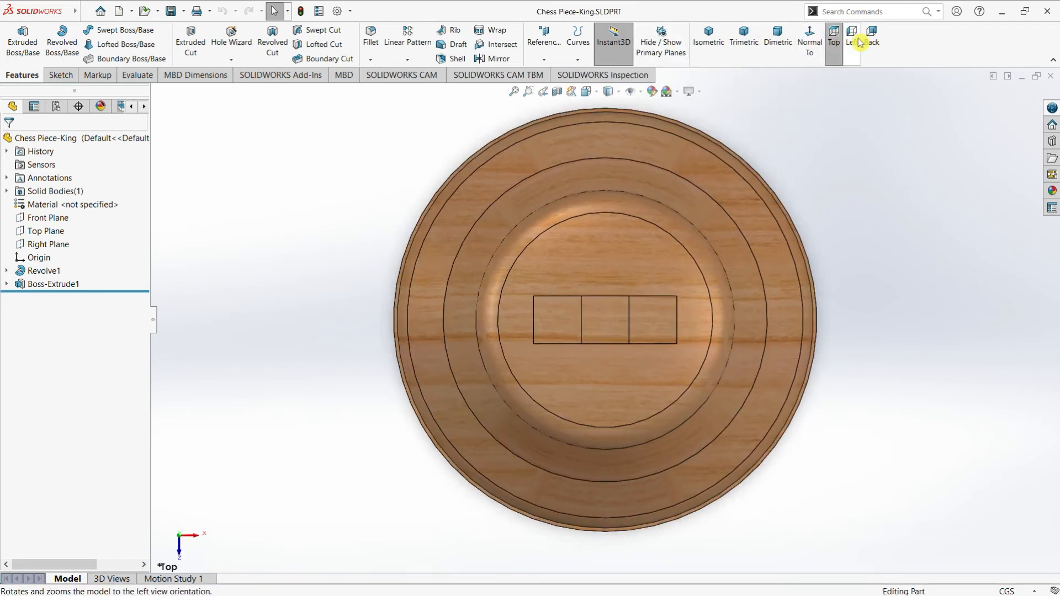
pyautogui.click(859, 43)
pyautogui.click(872, 43)
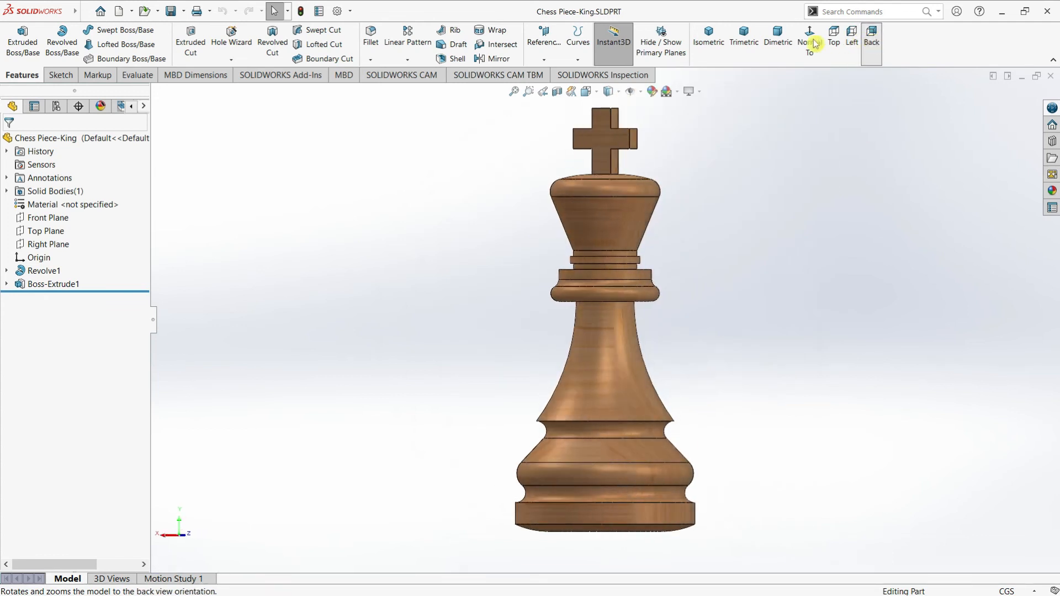
pyautogui.click(702, 45)
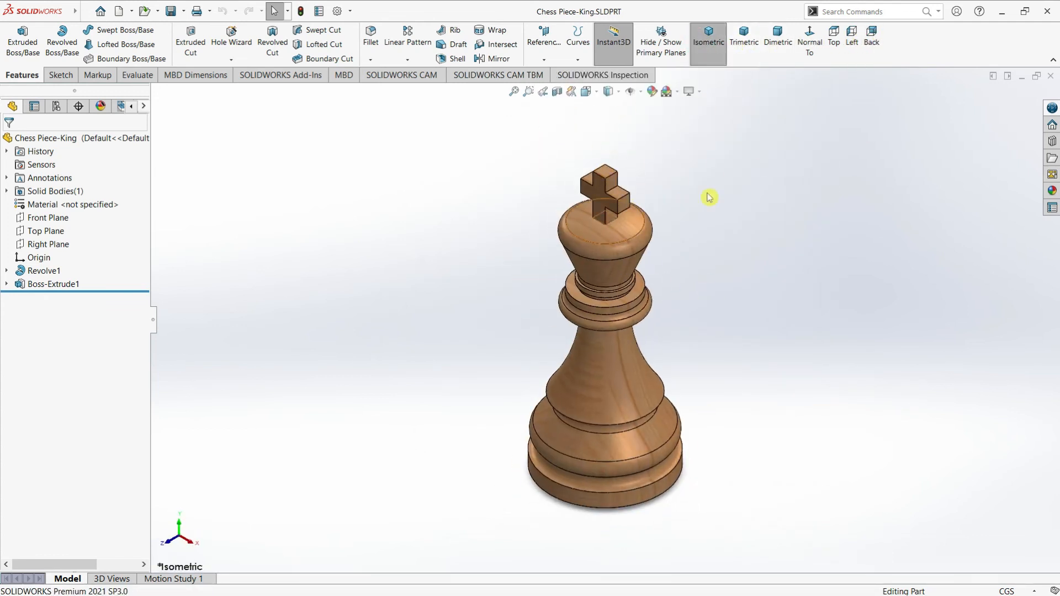